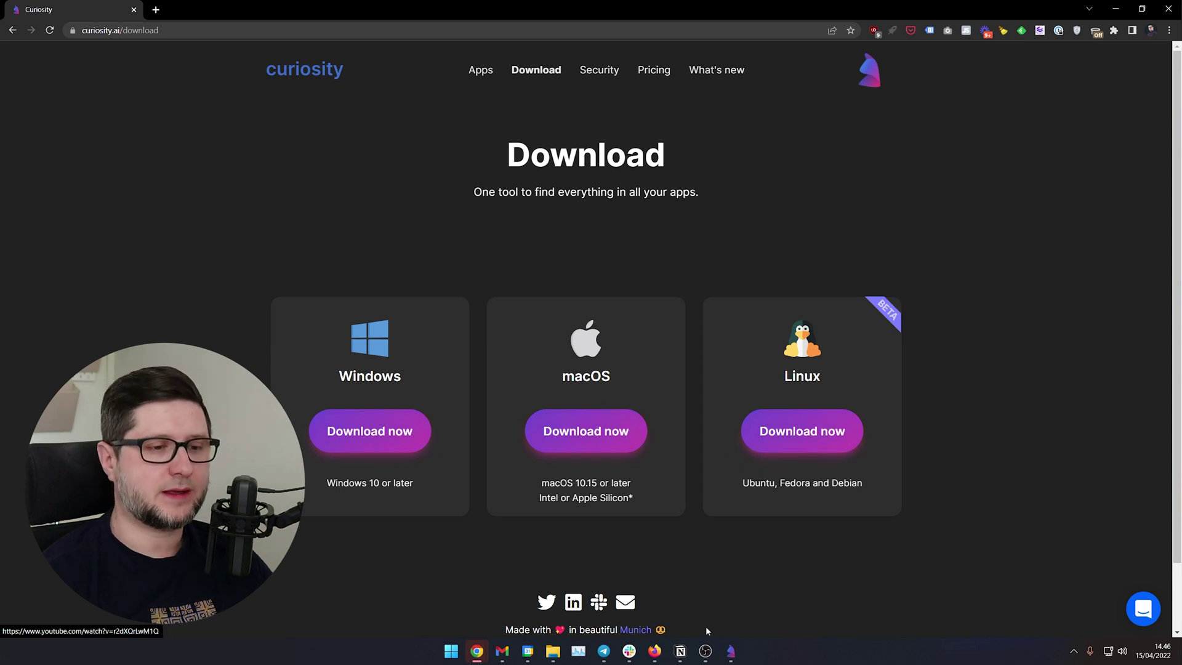
# Step: Open the Curiosity window and review its Apps & Files integrations: Notion, Slack, Gmail, Chrome, Twitter, recommended ones
pyautogui.click(731, 650)
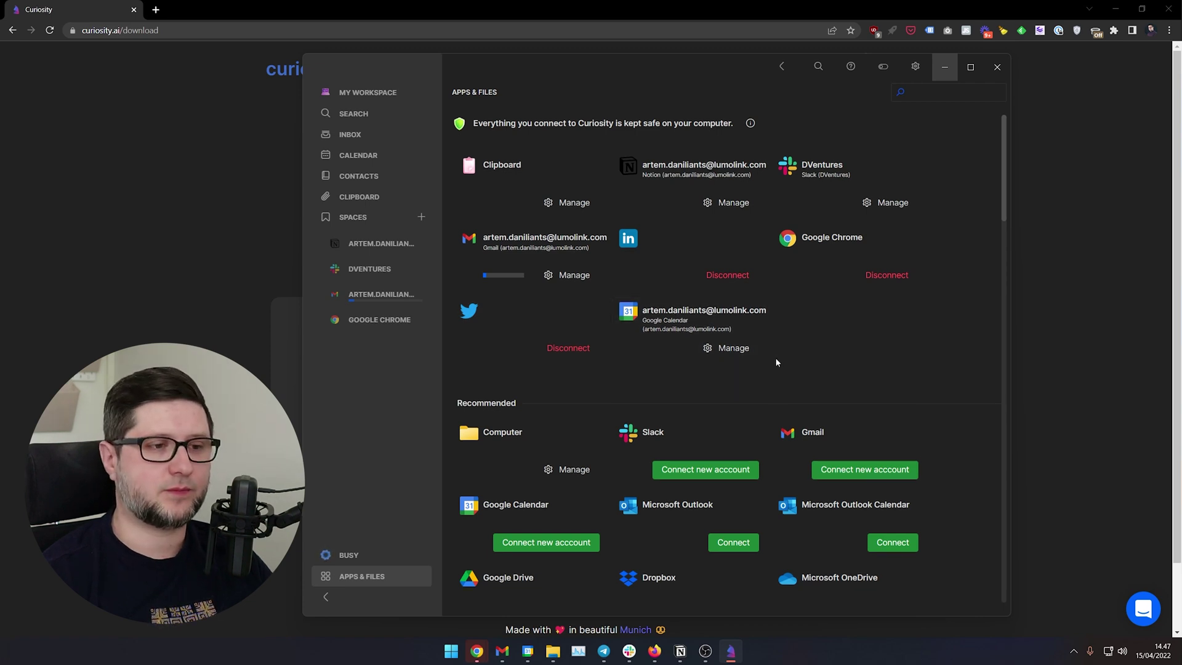
pyautogui.scroll(-3, 775, 361)
pyautogui.scroll(-3, 776, 362)
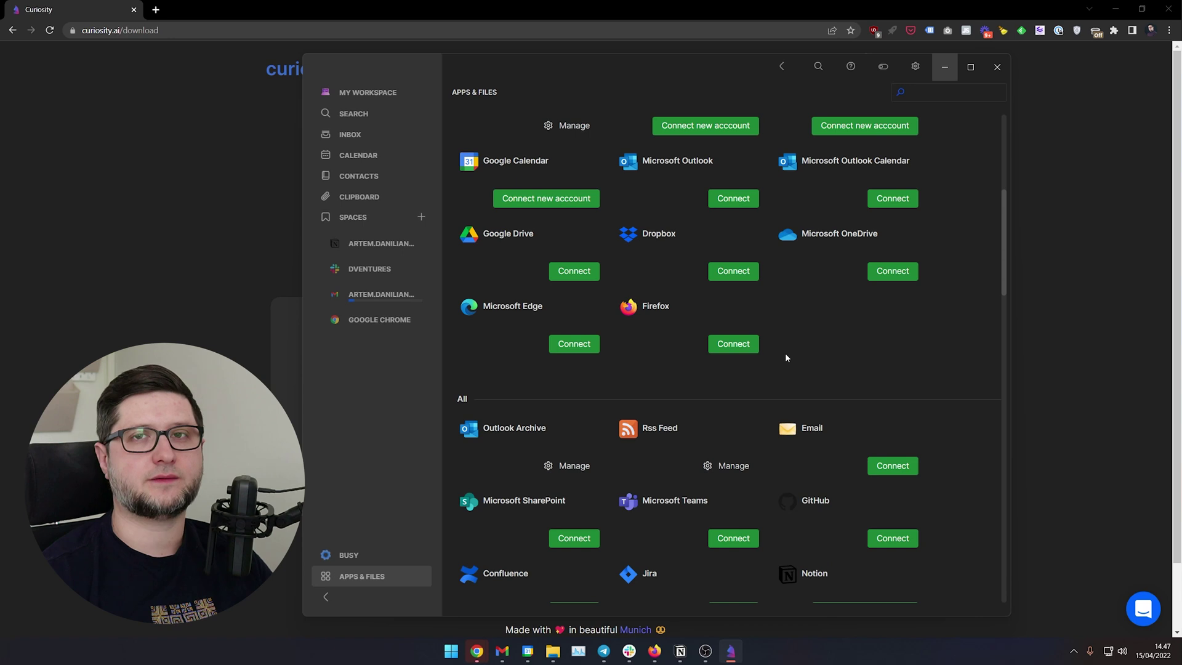
pyautogui.scroll(-3, 786, 356)
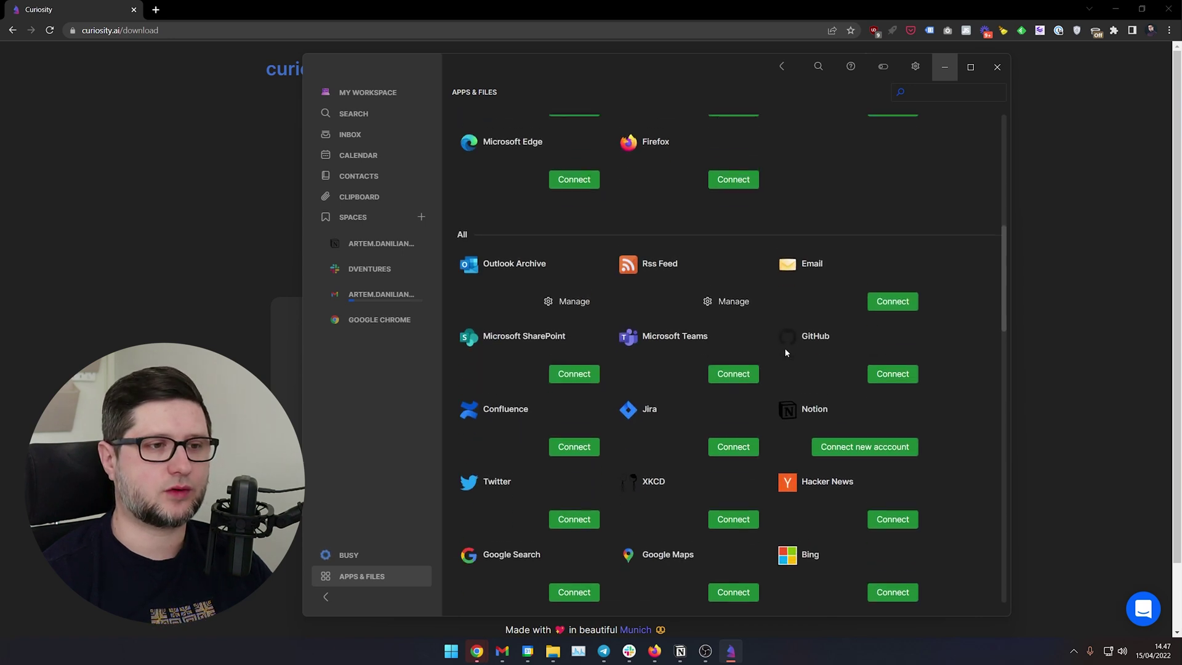
pyautogui.scroll(-4, 785, 353)
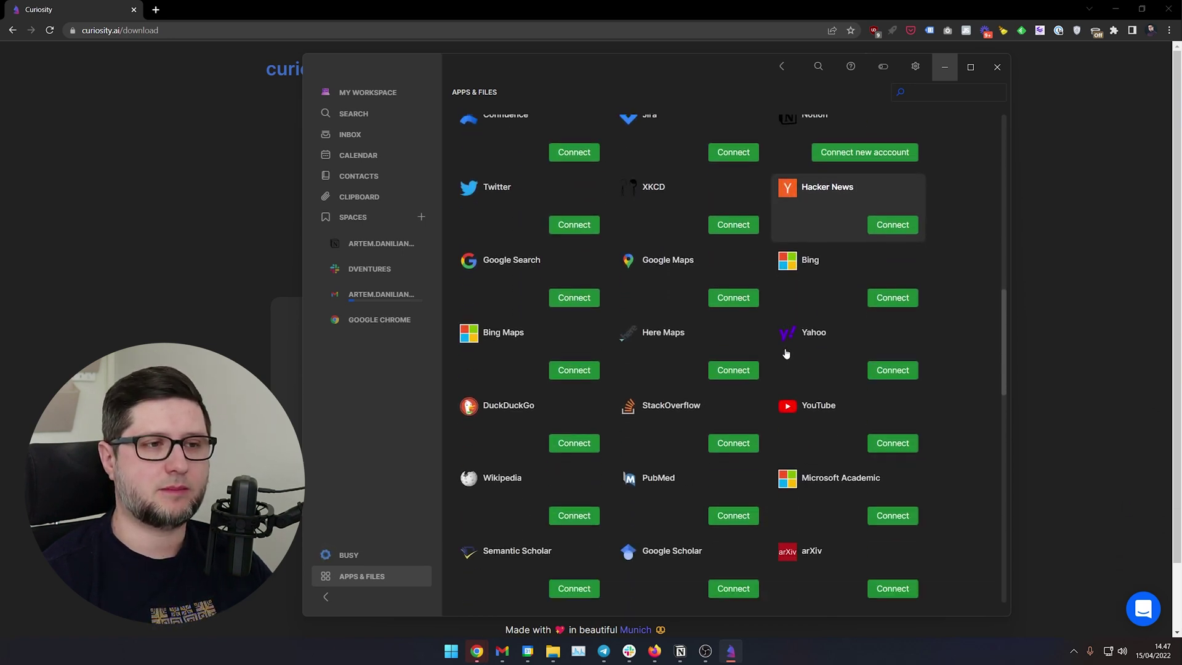
pyautogui.scroll(-3, 786, 353)
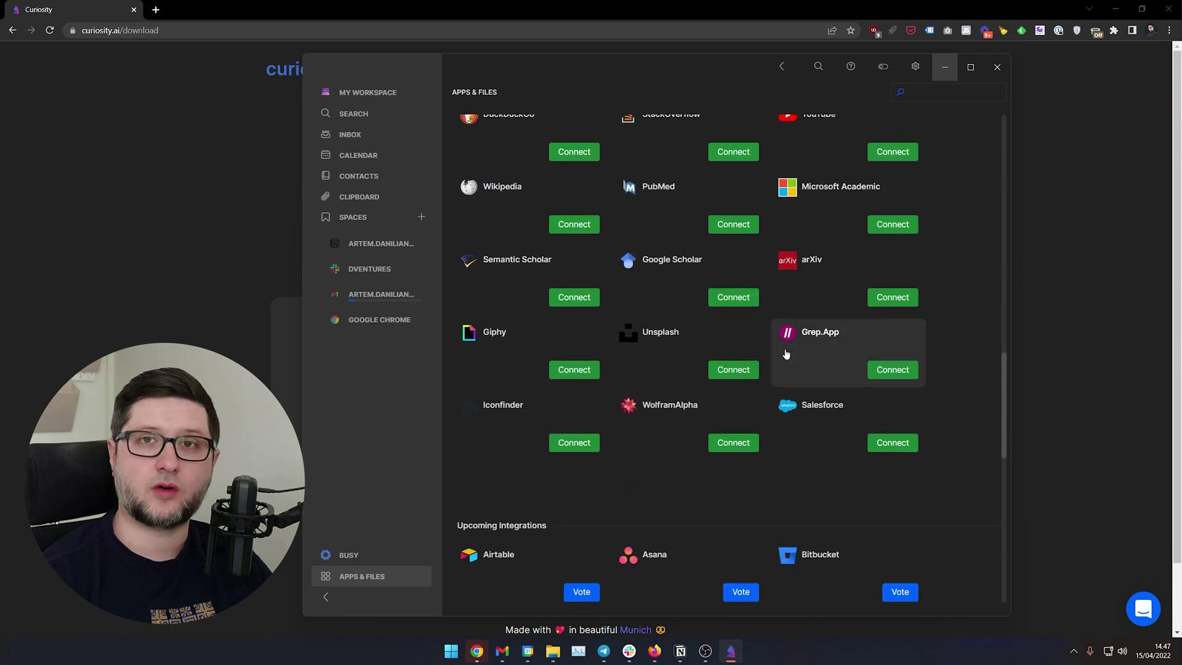
pyautogui.scroll(-4, 785, 355)
pyautogui.scroll(-1, 783, 360)
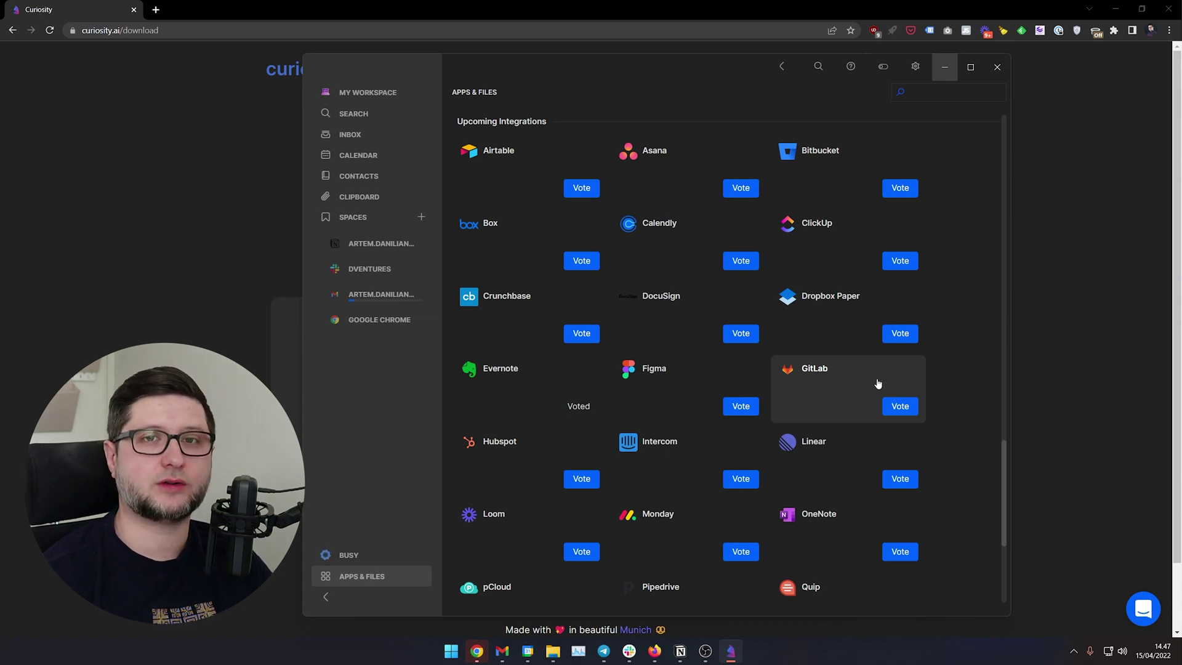
pyautogui.scroll(1, 857, 389)
pyautogui.scroll(15, 857, 389)
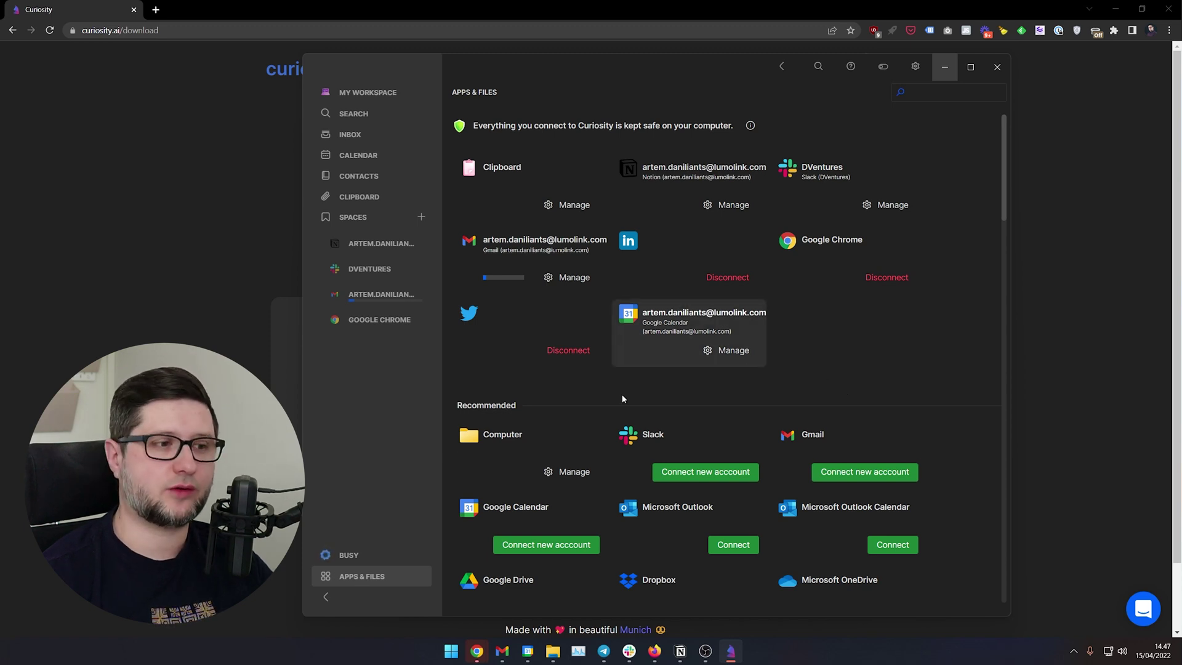
# Step: Show the settings page with shortcuts, storage (108,455 files, 6.1GB index) and per-type file-indexing toggles
pyautogui.click(916, 66)
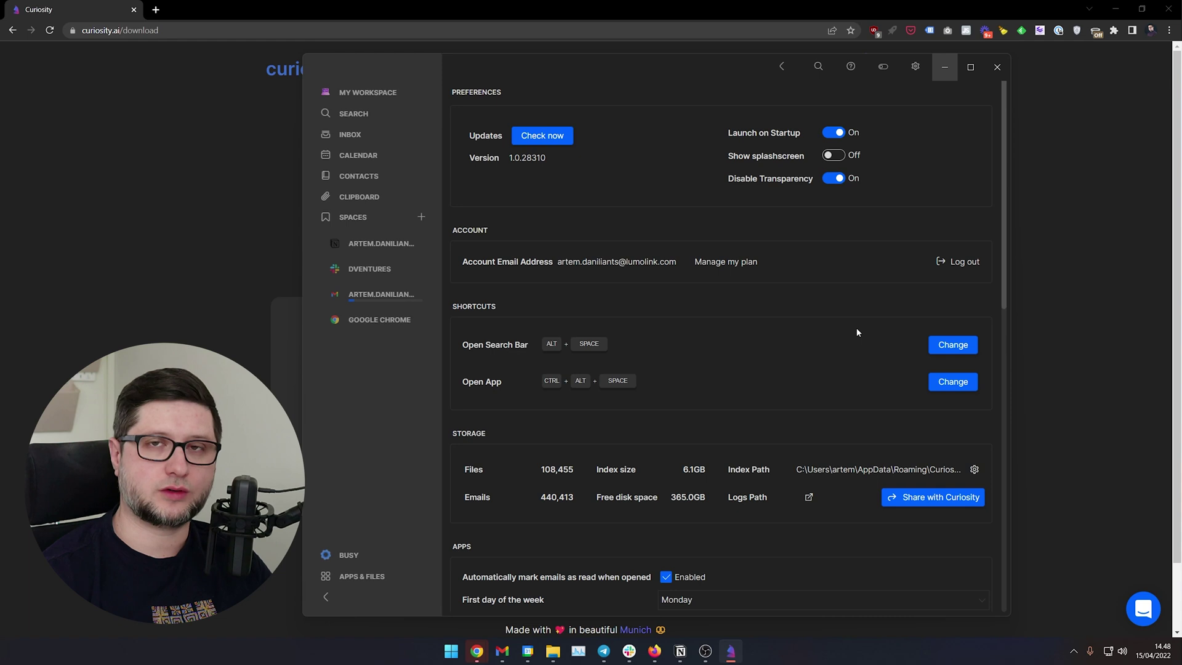
pyautogui.scroll(-4, 852, 308)
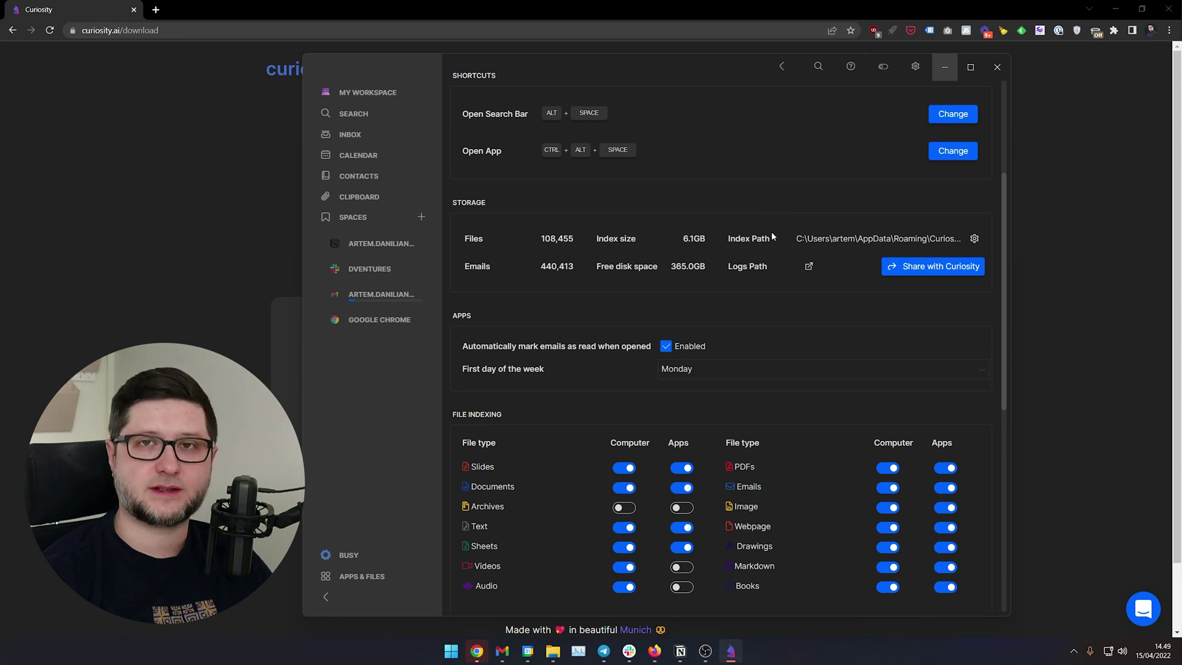
# Step: Close the Curiosity settings window to return to the curiosity.ai download page in Chrome
pyautogui.scroll(3, 757, 229)
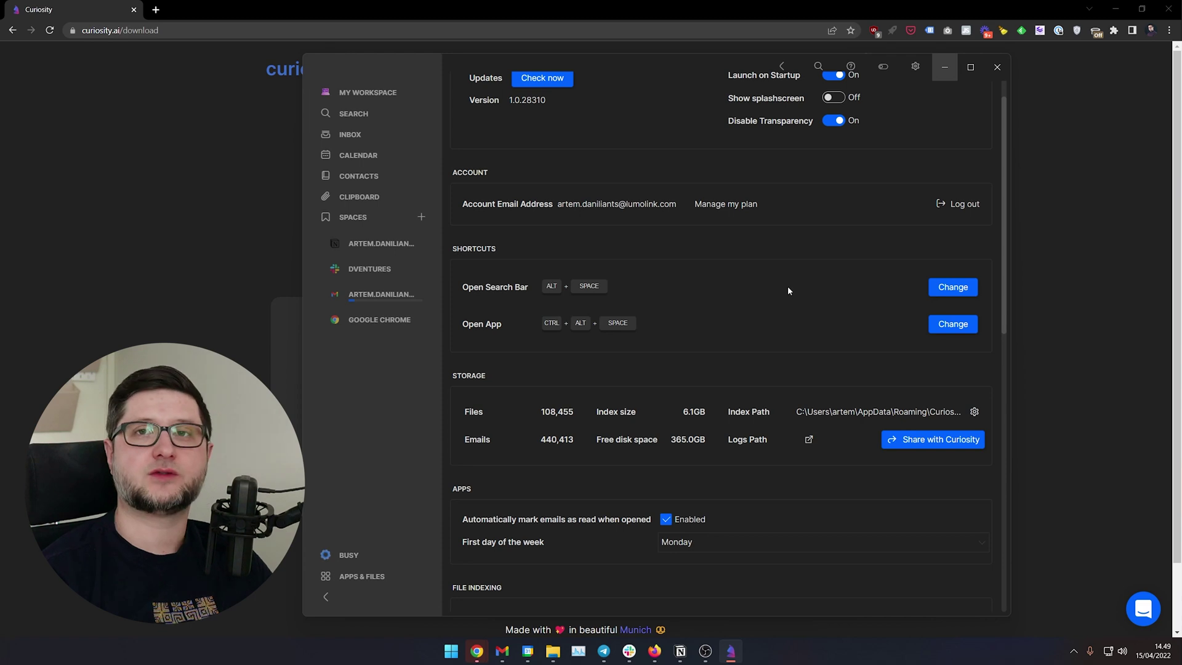
pyautogui.scroll(-2, 786, 285)
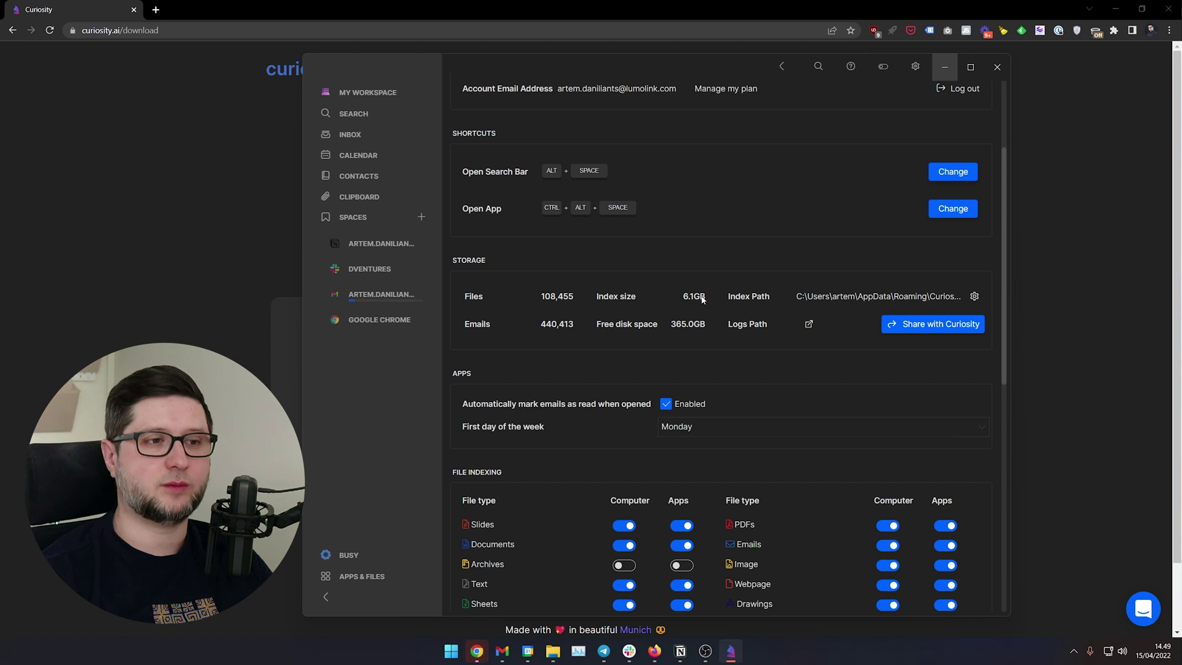
pyautogui.scroll(3, 714, 290)
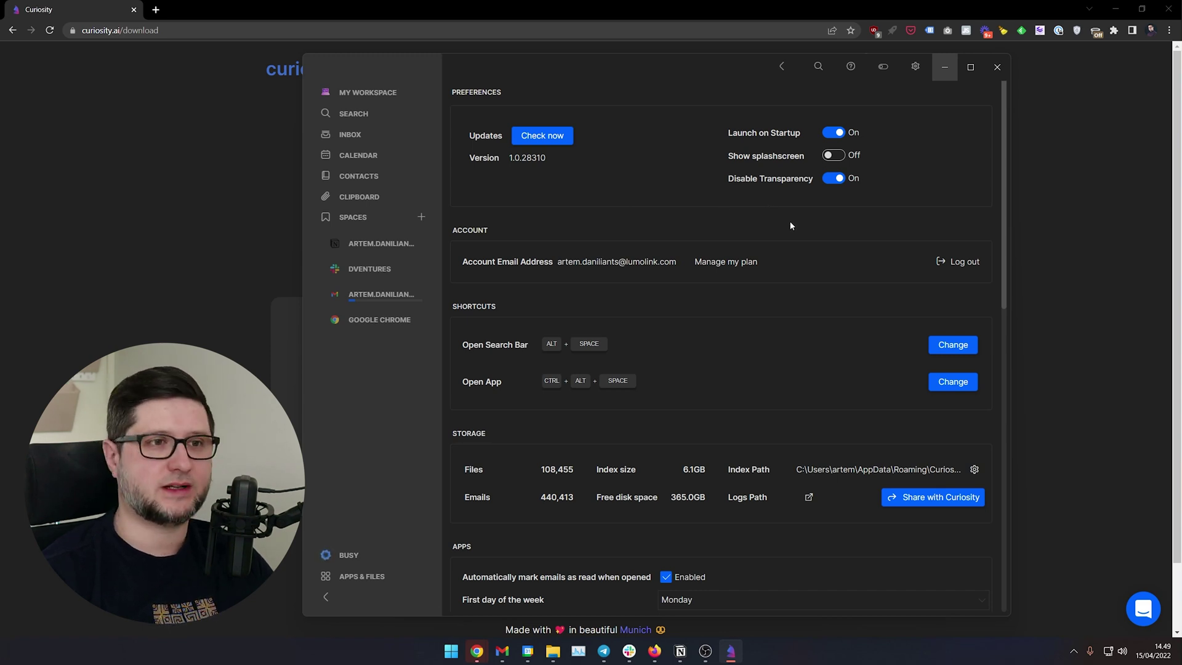
pyautogui.click(997, 66)
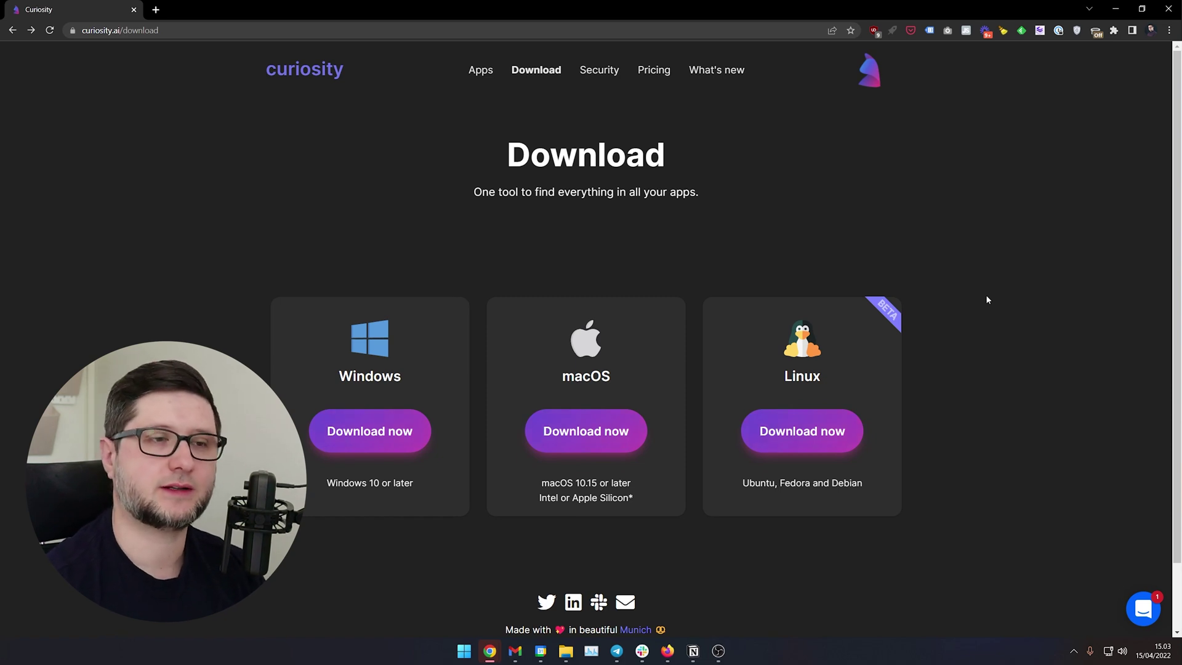
# Step: In the Alt+Space quick search, look up a contact's first name among Contacts and browse the matches
pyautogui.hotkey('alt', 'space')
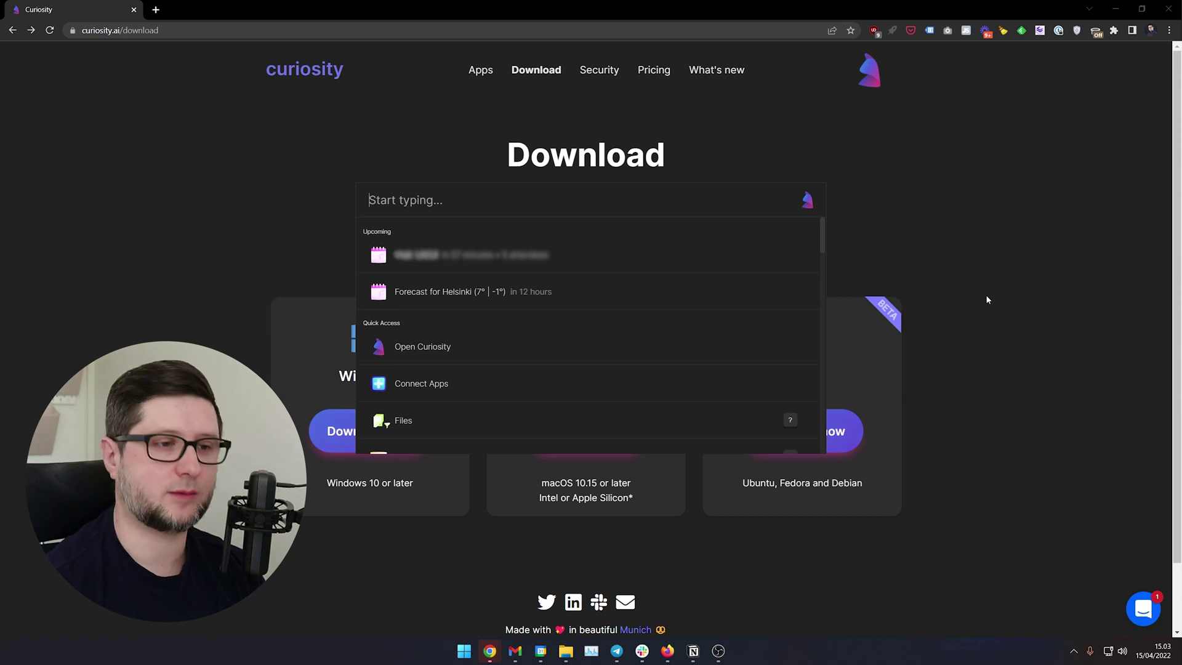
pyautogui.write('jane')
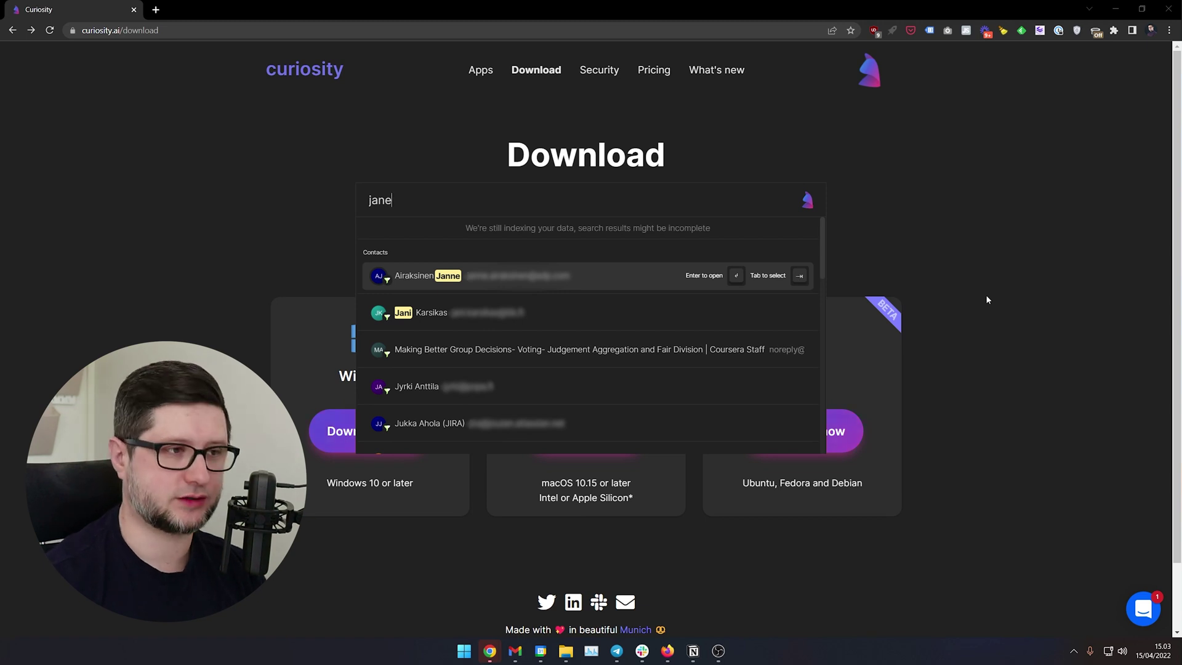
pyautogui.press('BackSpace')
pyautogui.press('BackSpace')
pyautogui.press('BackSpace')
pyautogui.press('BackSpace')
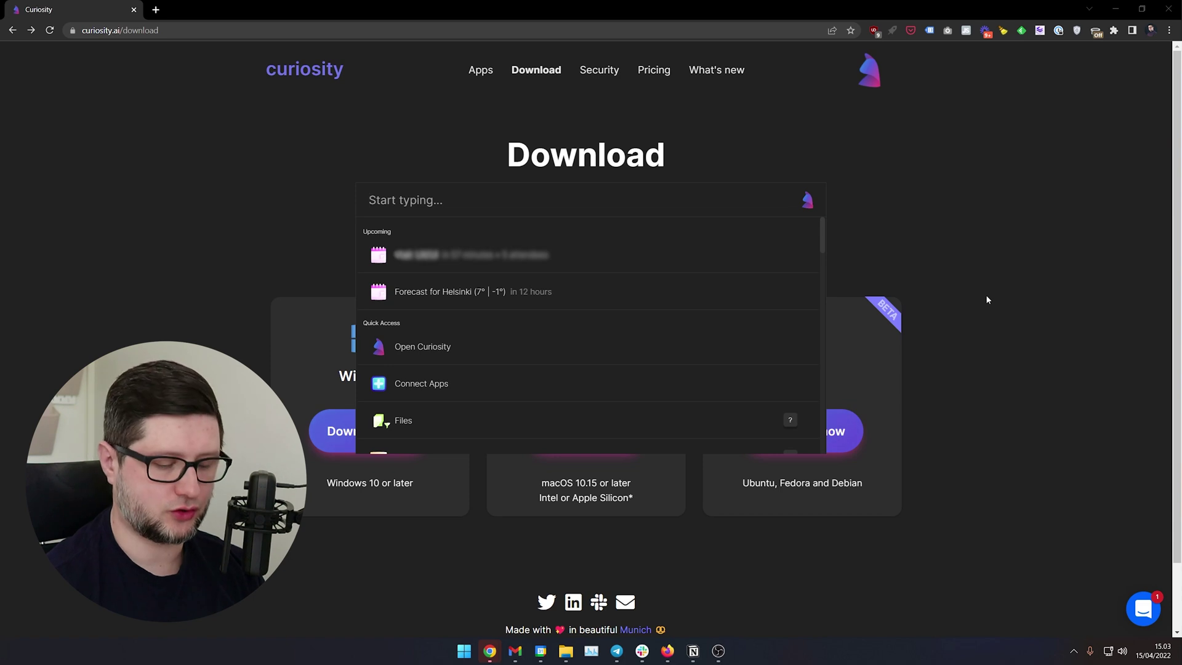
pyautogui.press('Tab')
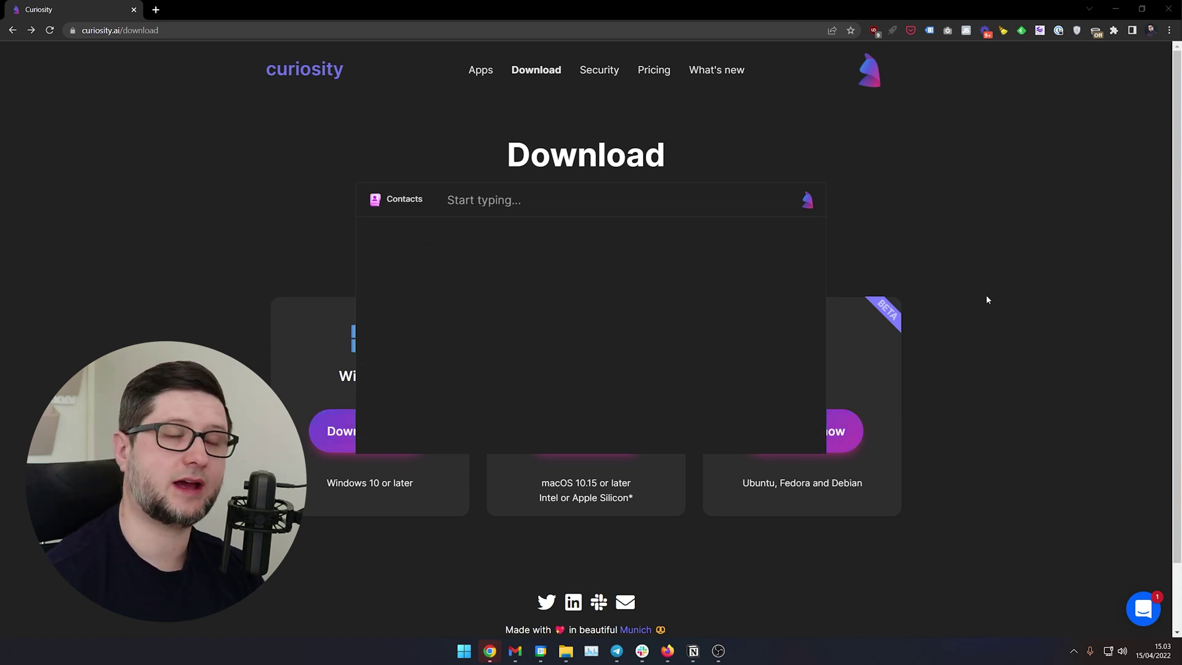
pyautogui.write('jane')
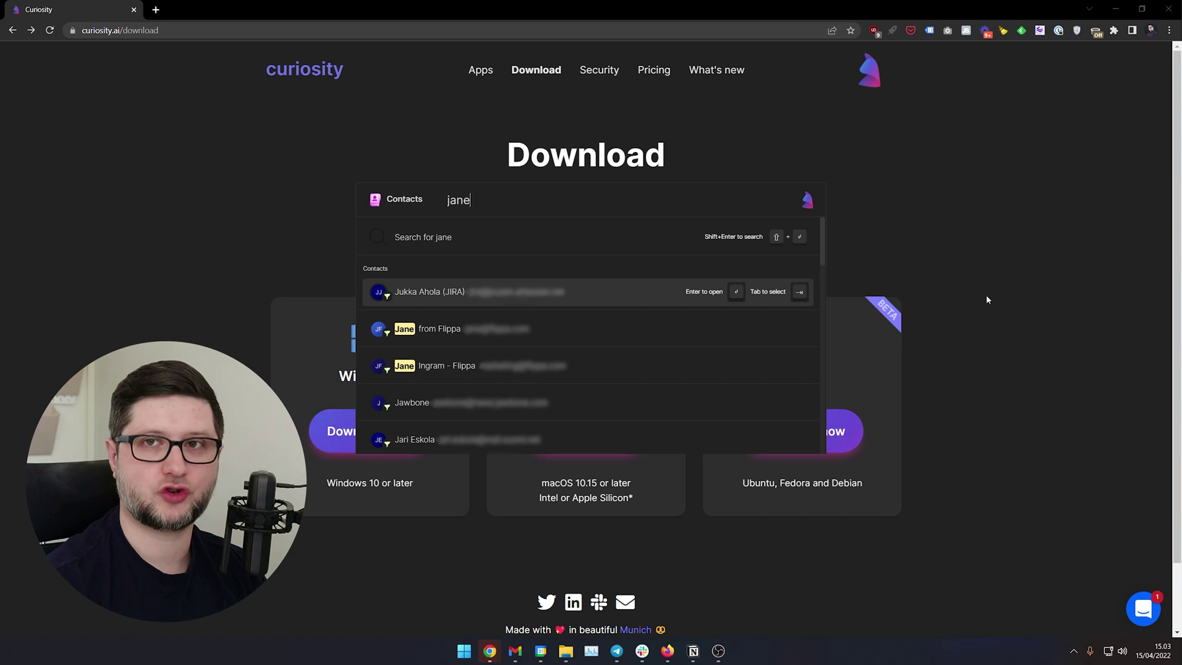
pyautogui.press('Down')
pyautogui.press('Down')
pyautogui.press('Down')
pyautogui.press('Down')
pyautogui.press('Up')
pyautogui.press('Up')
pyautogui.press('Up')
pyautogui.press('Up')
pyautogui.press('Up')
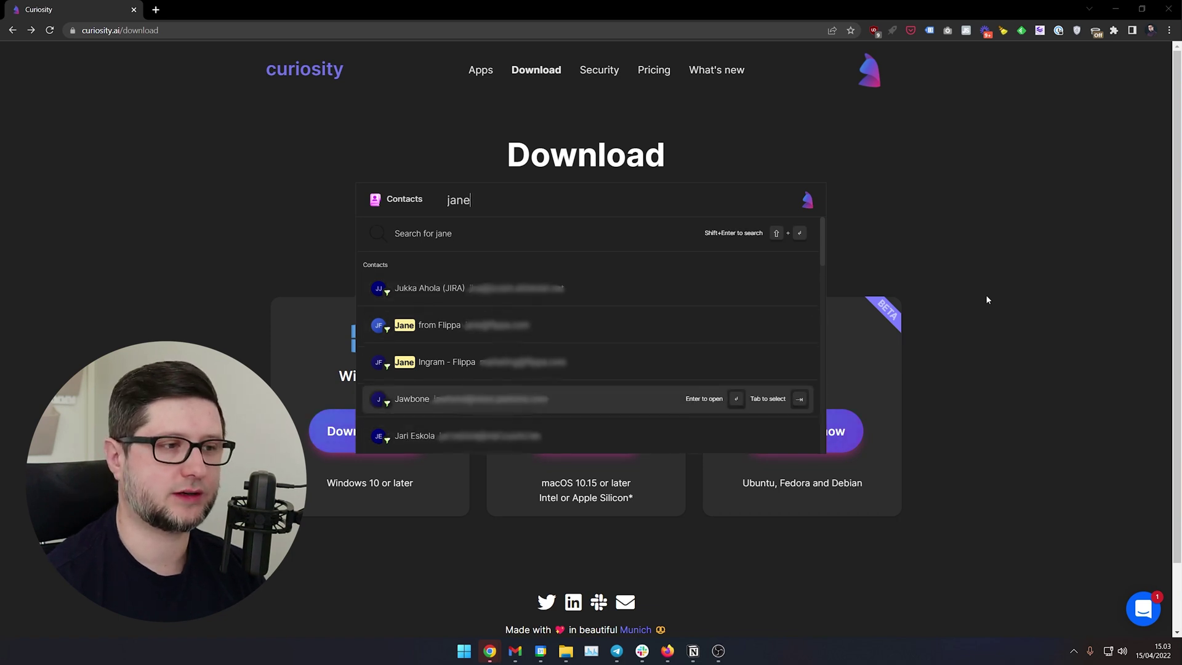
# Step: Clear the Contacts filter, apply the Files scope, then remove it to restore Upcoming and Quick Access suggestions
pyautogui.press('BackSpace')
pyautogui.press('BackSpace')
pyautogui.press('BackSpace')
pyautogui.press('BackSpace')
pyautogui.press('BackSpace')
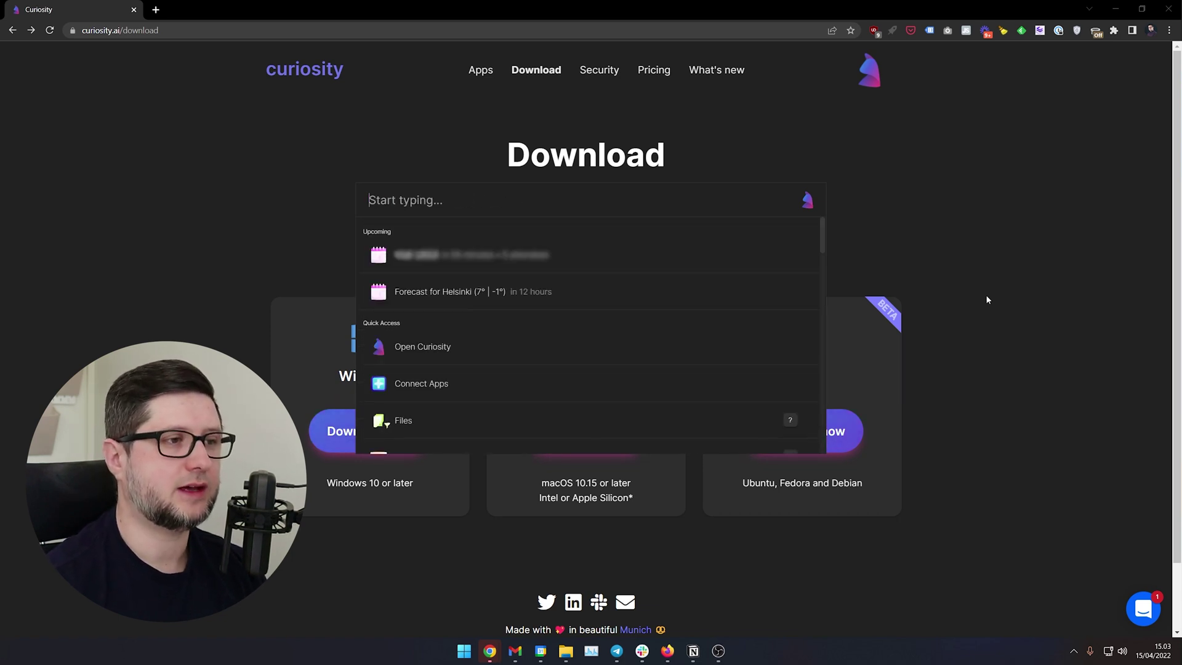
pyautogui.press('?')
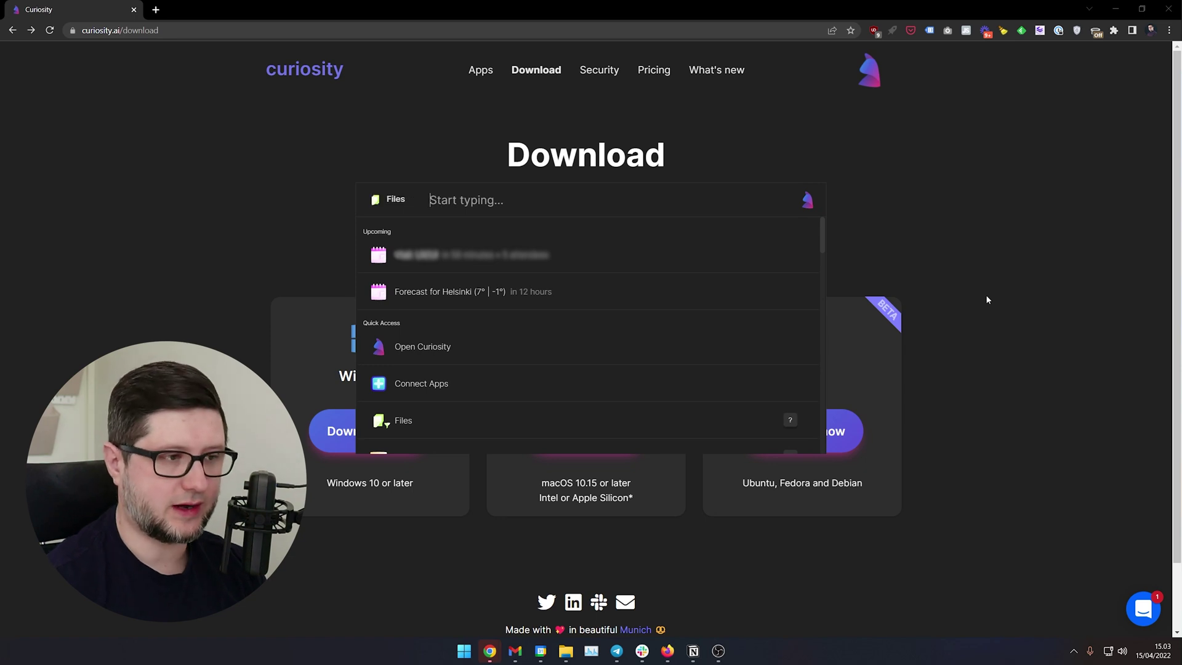
pyautogui.press('BackSpace')
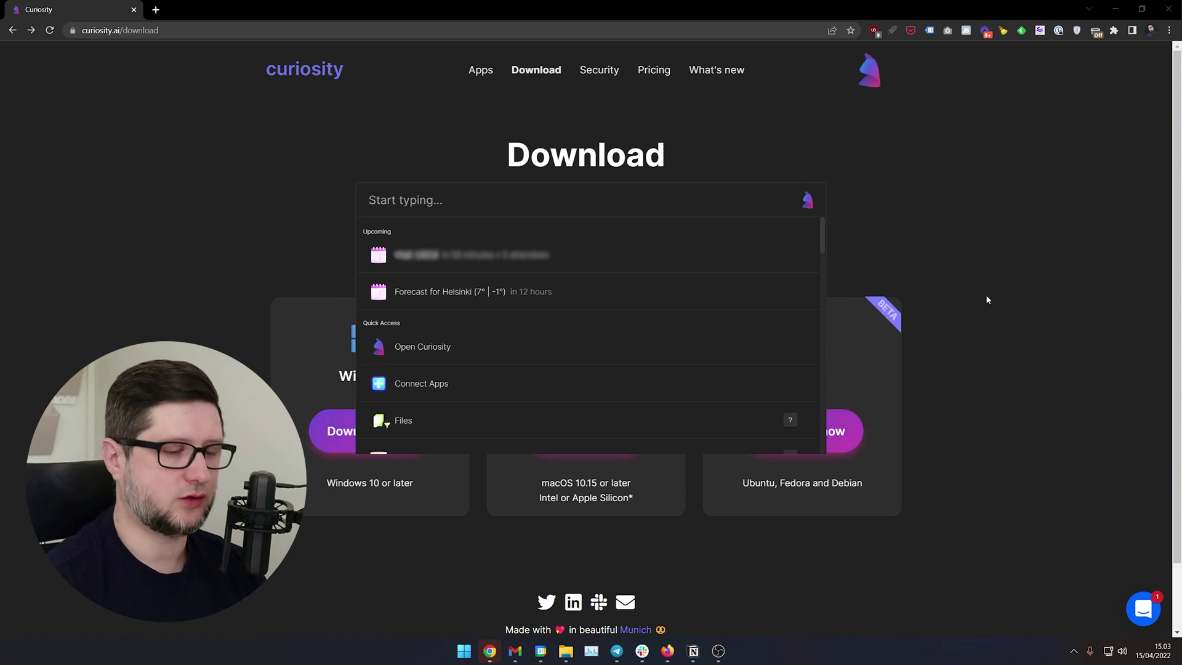
# Step: Enter 9+87 to get 96, copy it to the clipboard, and dismiss the search bar
pyautogui.write('9')
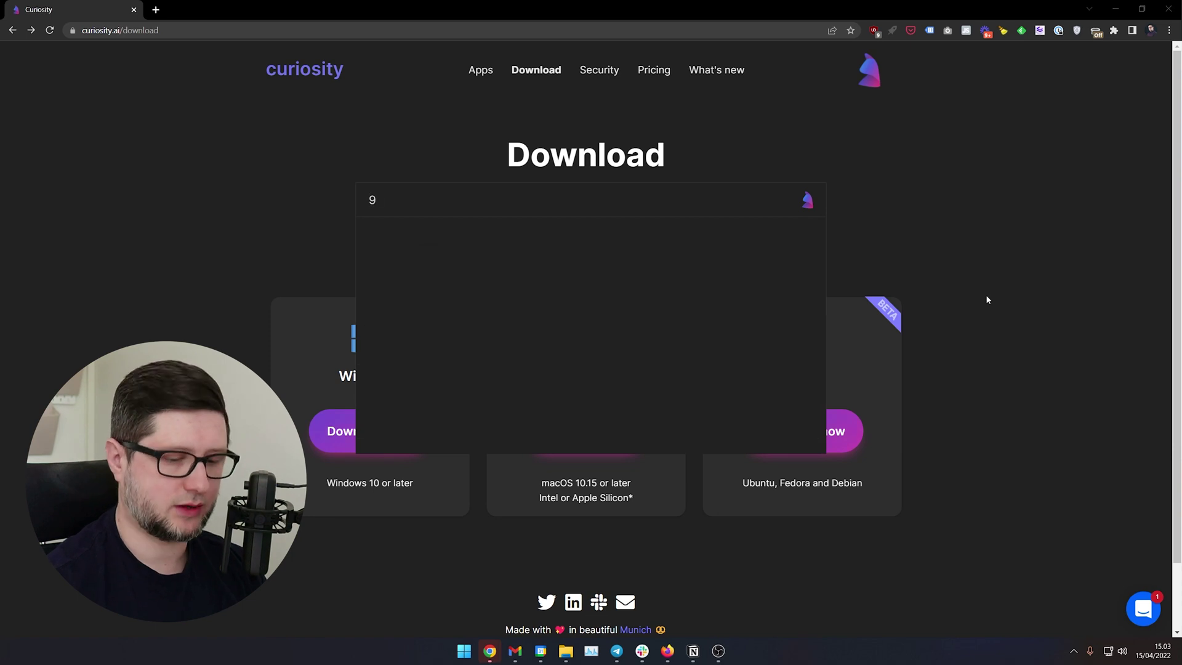
pyautogui.write('+87')
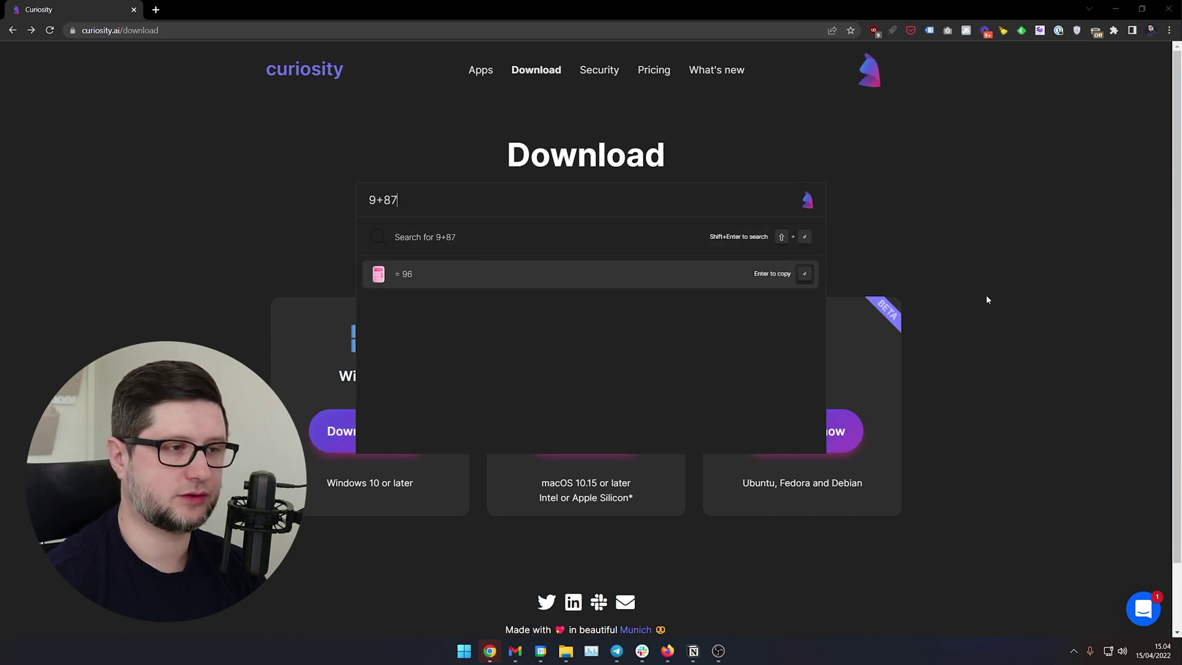
pyautogui.press('Return')
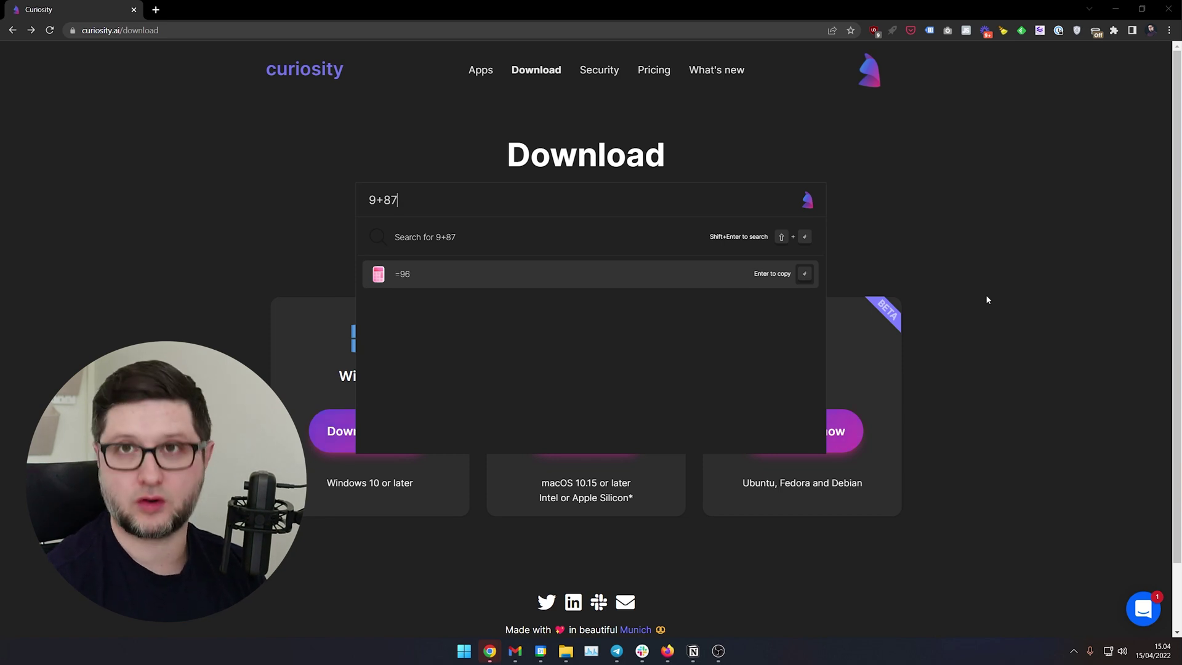
pyautogui.press('Escape')
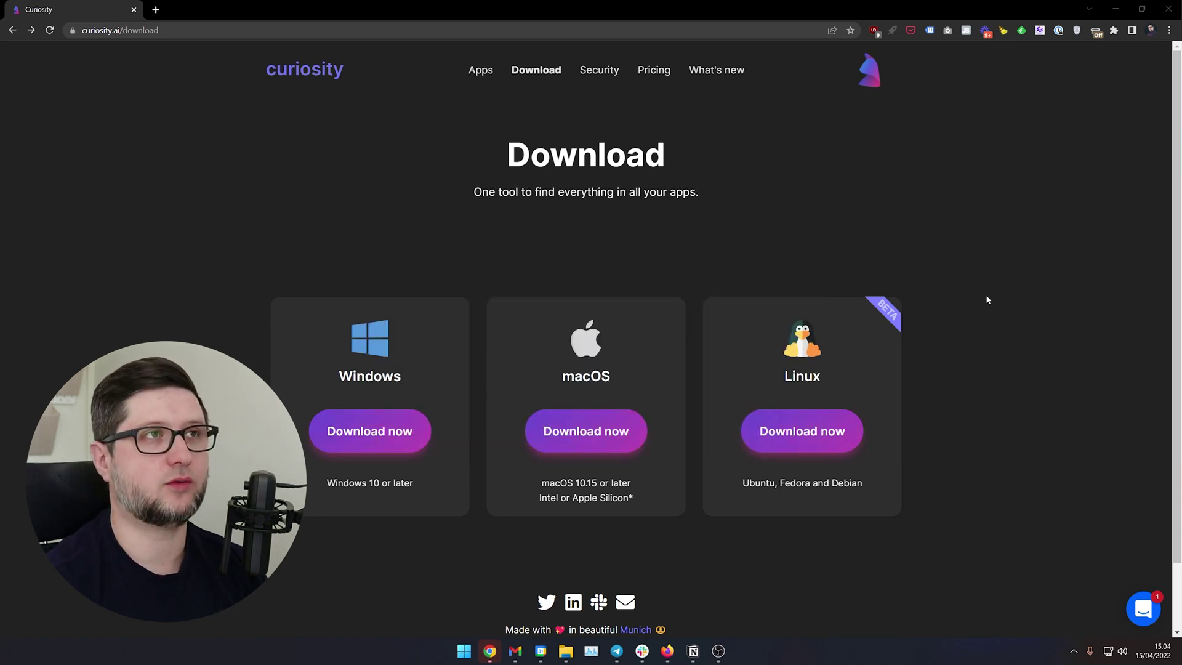
pyautogui.hotkey('alt', 'space')
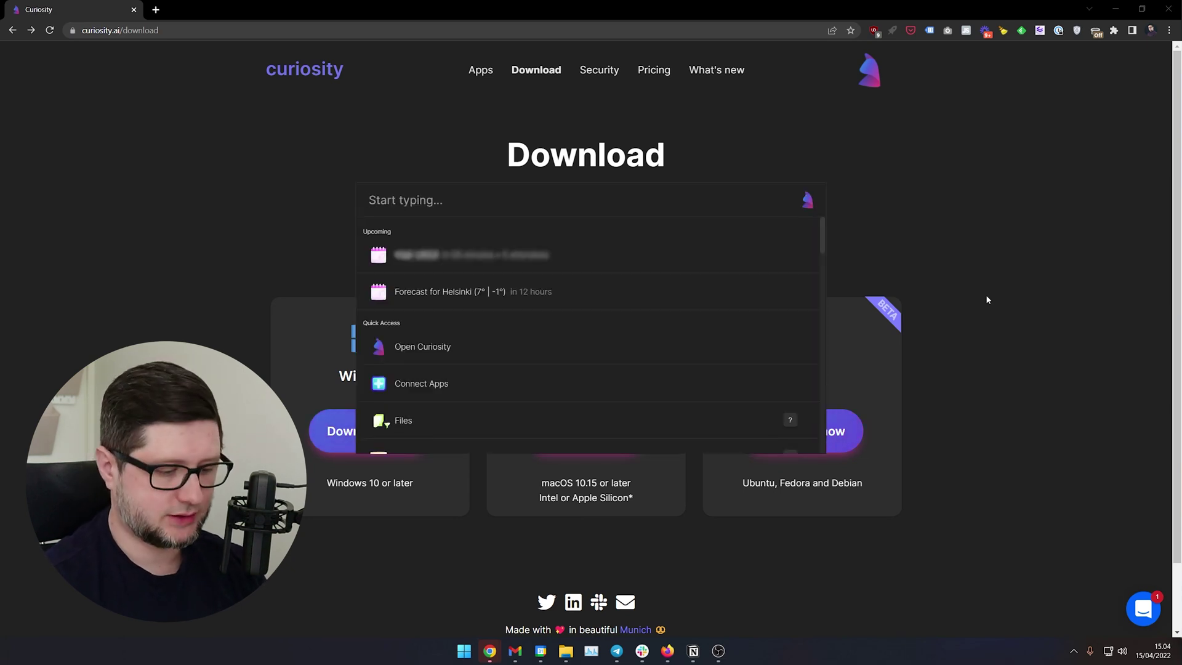
pyautogui.press('Tab')
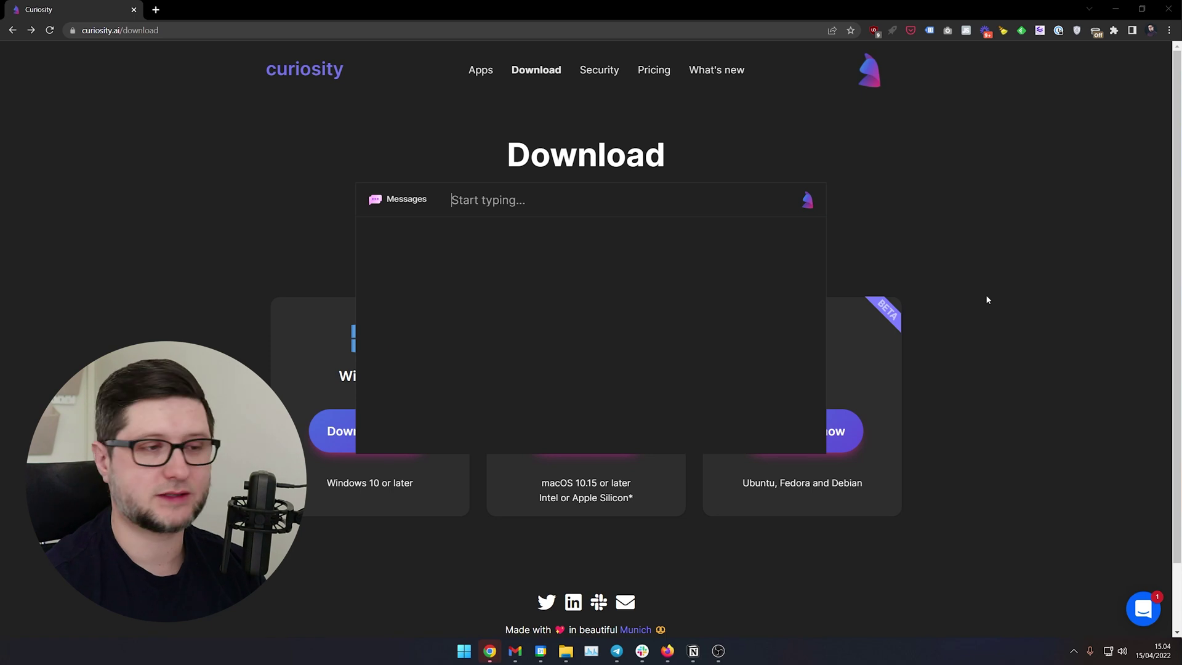
pyautogui.write('jefferson')
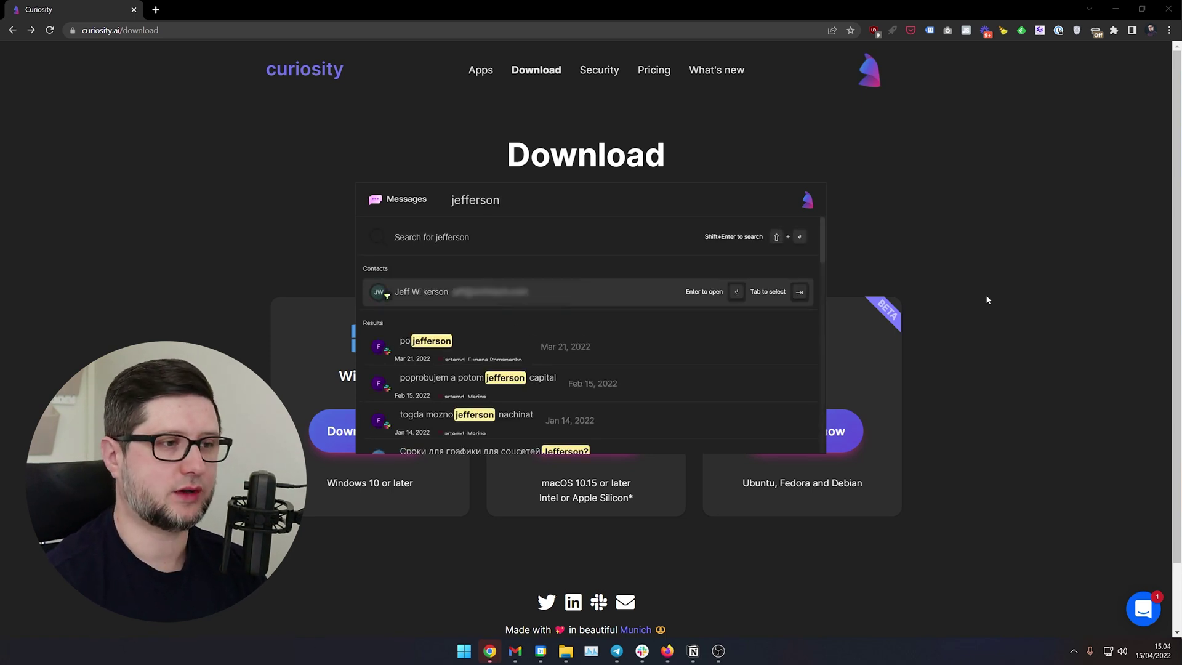
pyautogui.press('Down')
pyautogui.press('Down')
pyautogui.press('Down')
pyautogui.press('Up')
pyautogui.press('Up')
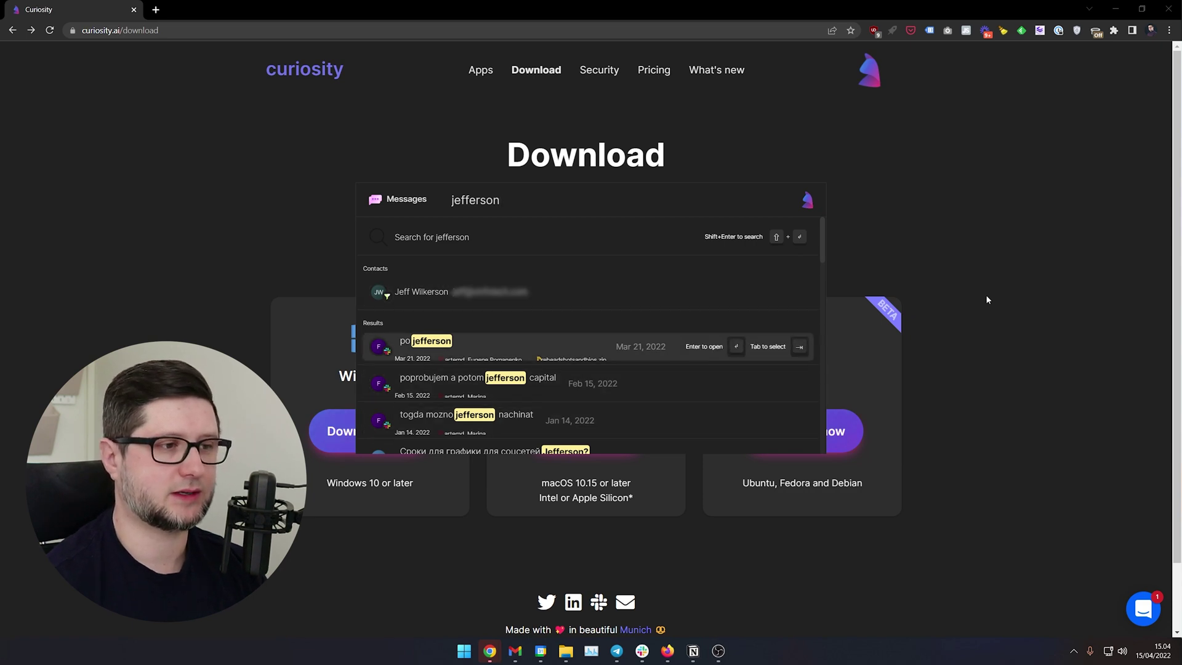
pyautogui.press('Up')
pyautogui.press('Escape')
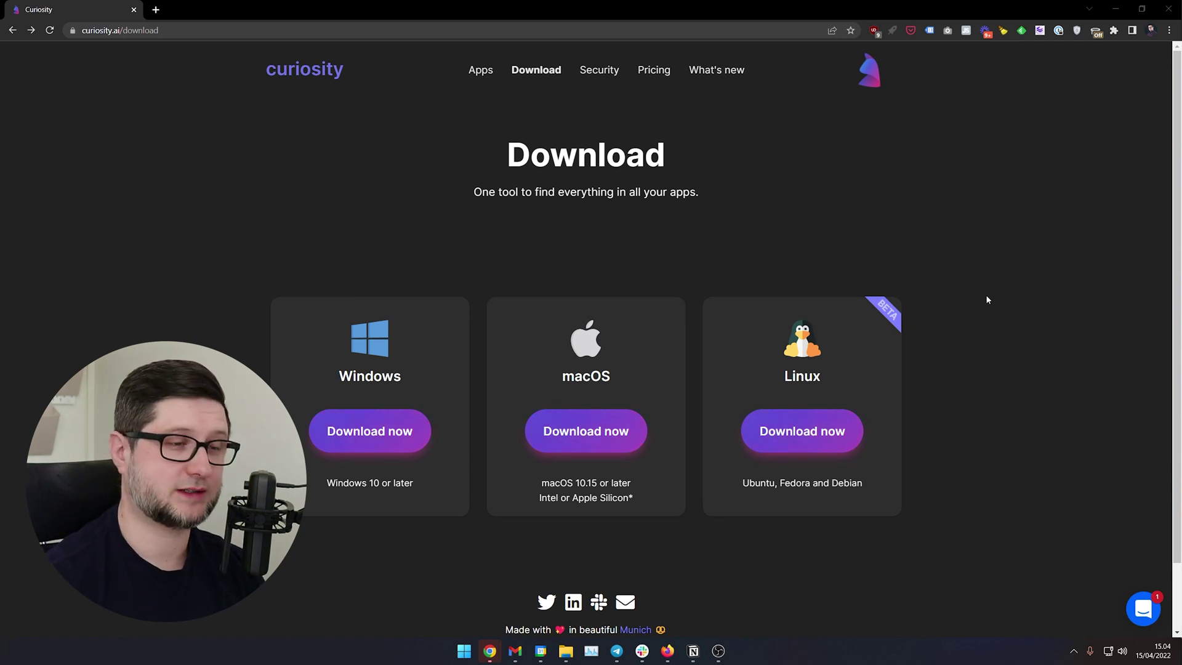
pyautogui.hotkey('alt', 'space')
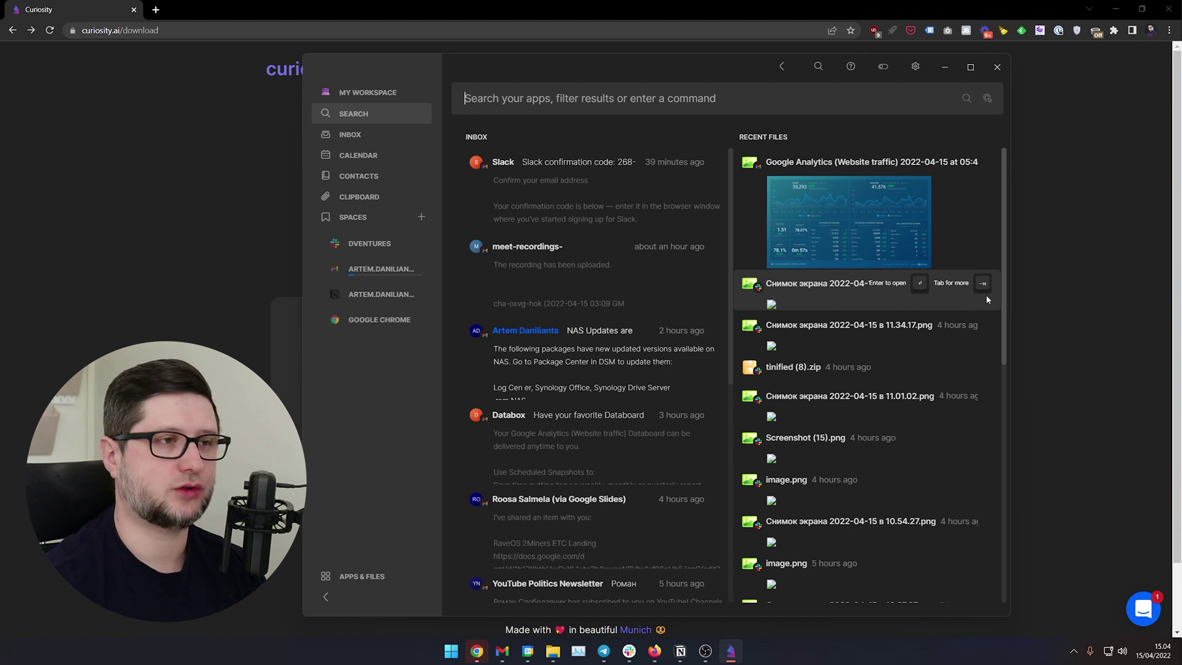
# Step: Search everything for a contact's first name, returning 2,491 hits across shipping notices, Etsy messages and emails
pyautogui.write('jane')
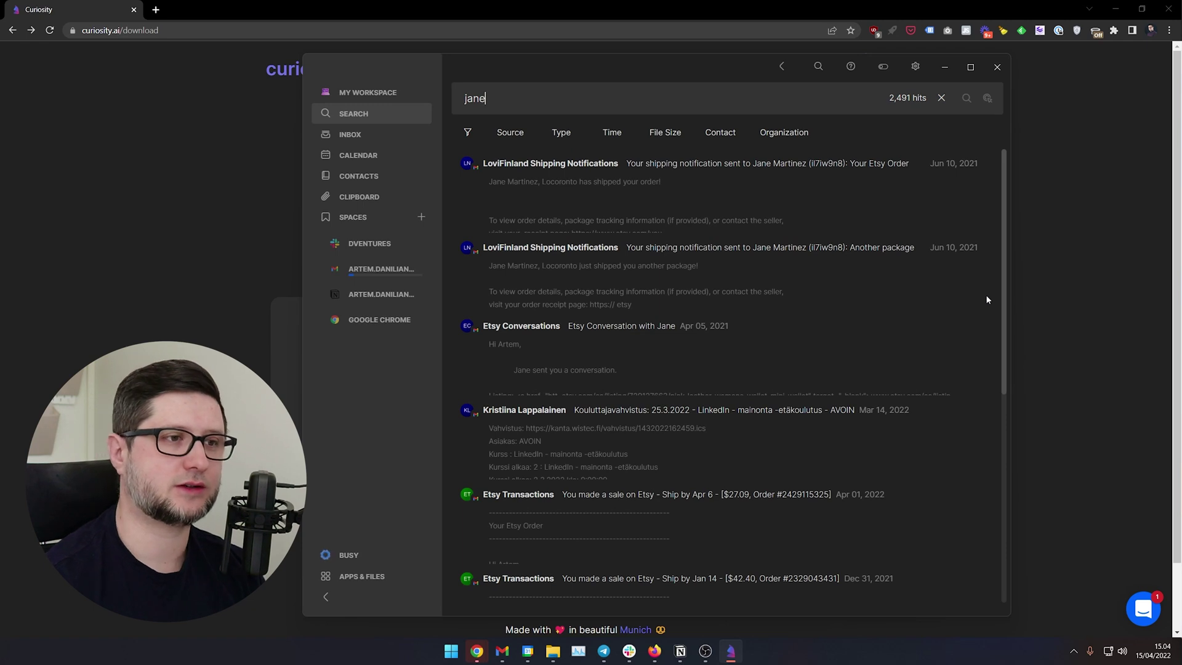
pyautogui.moveTo(893, 101)
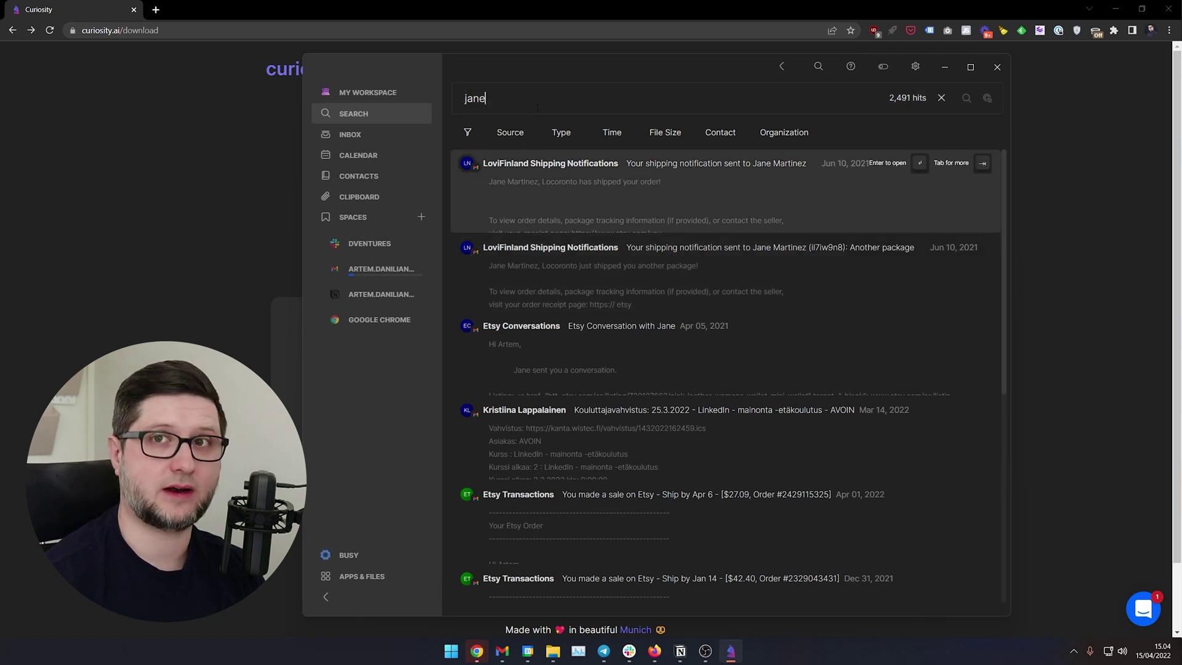
# Step: Filter results to Source Gmail, Type File and a recent time range (5 hits), then show Apps & Files
pyautogui.click(510, 133)
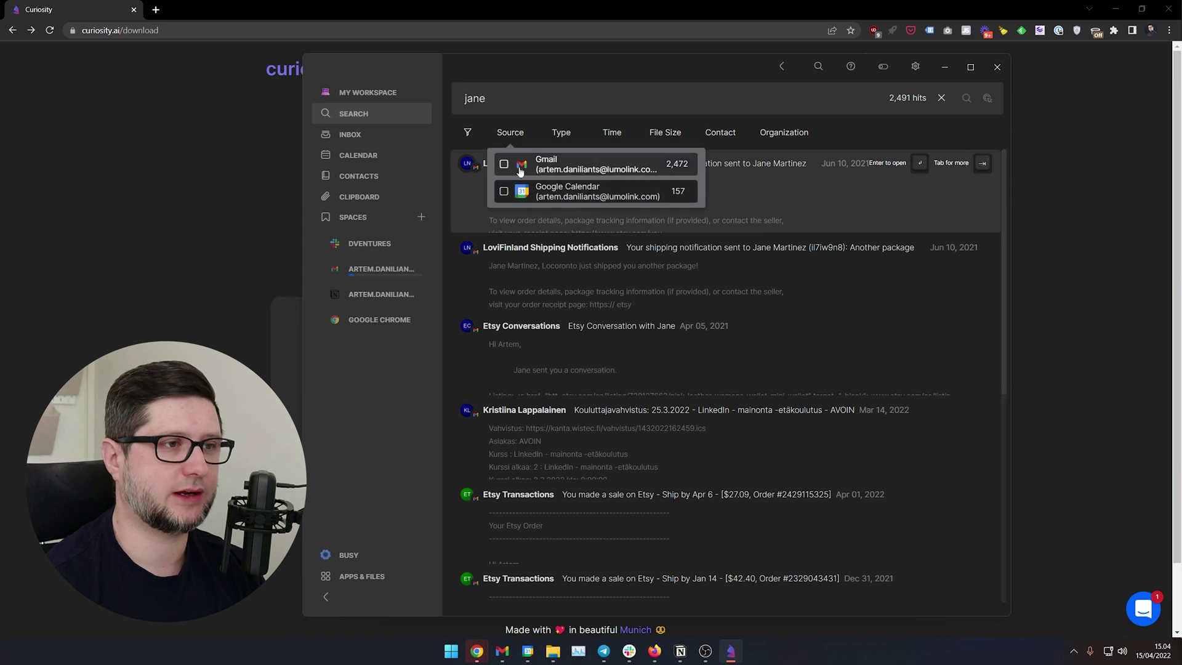
pyautogui.click(503, 164)
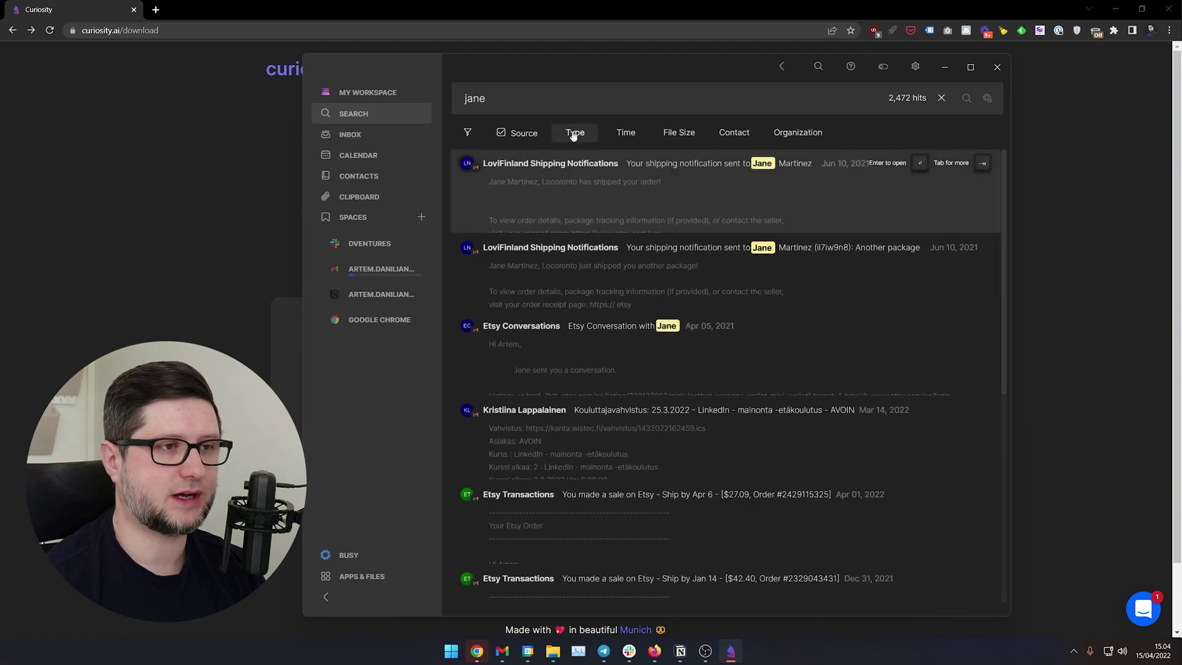
pyautogui.click(575, 132)
pyautogui.click(501, 185)
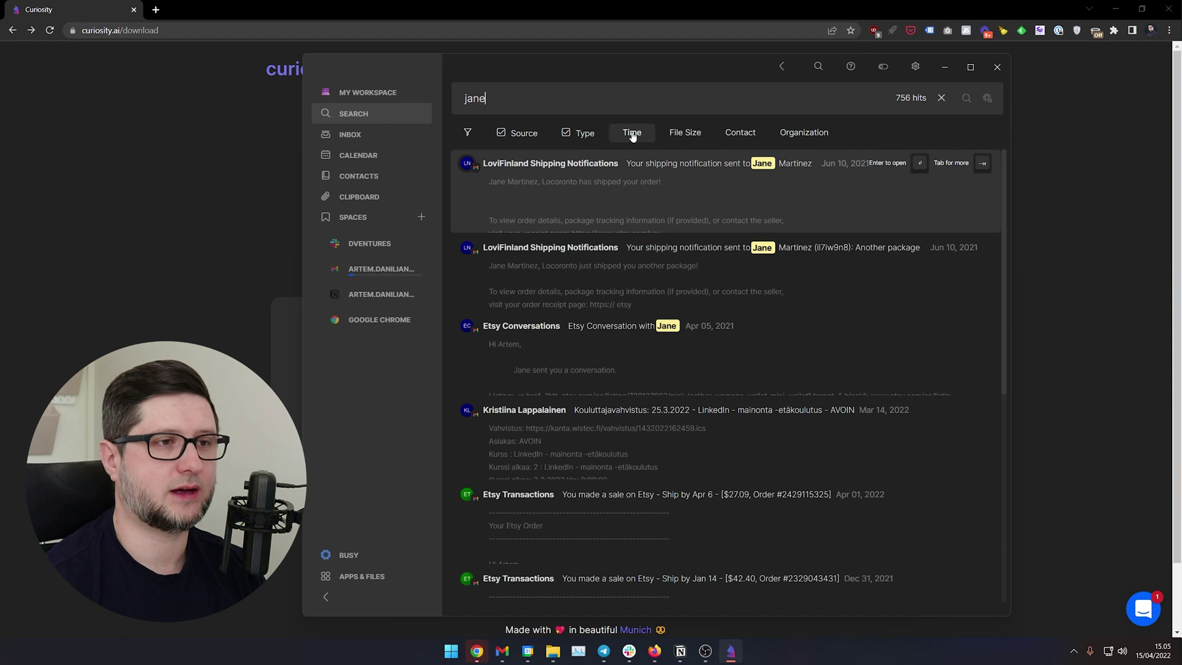
pyautogui.click(631, 133)
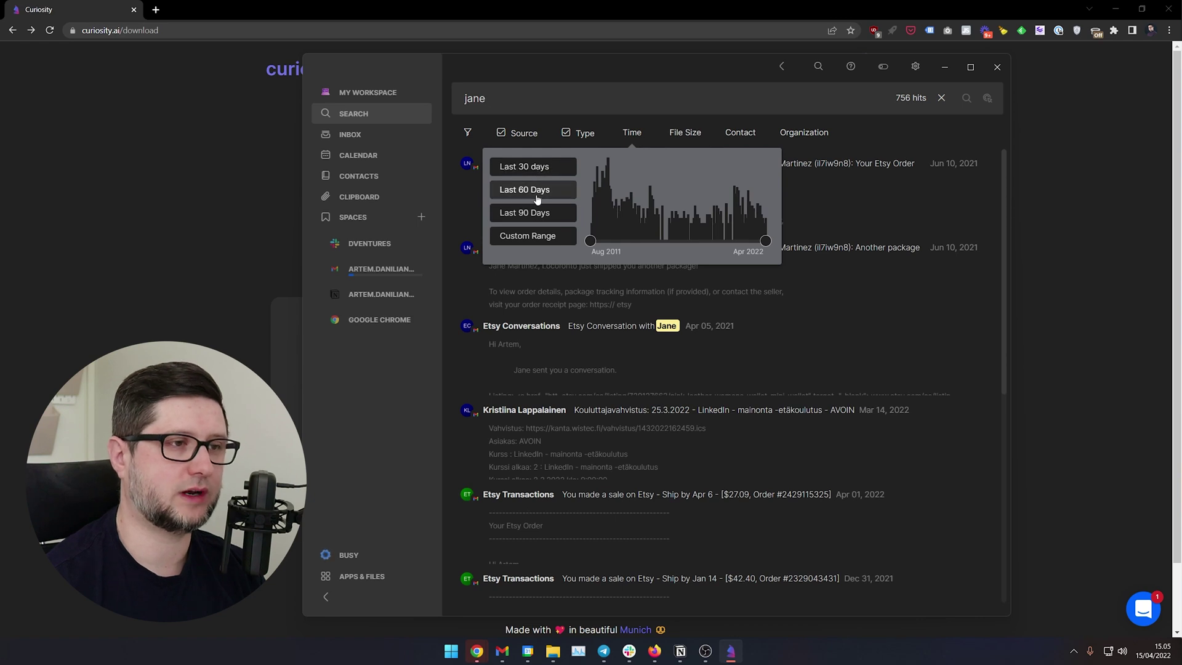
pyautogui.click(739, 234)
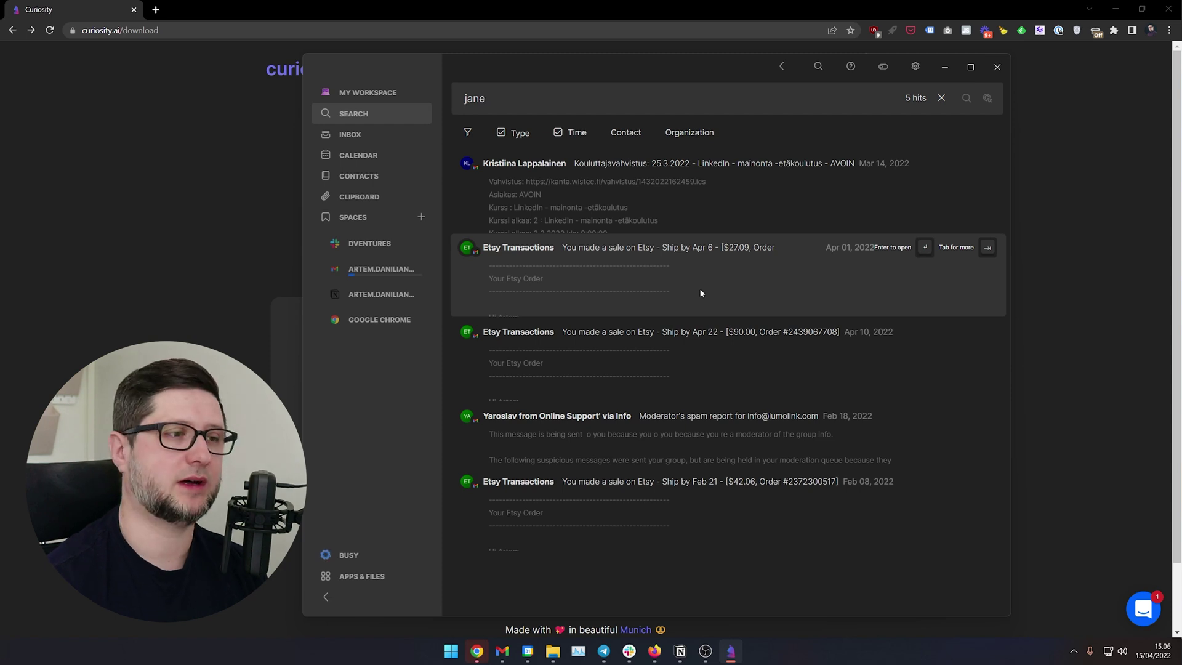
pyautogui.click(364, 576)
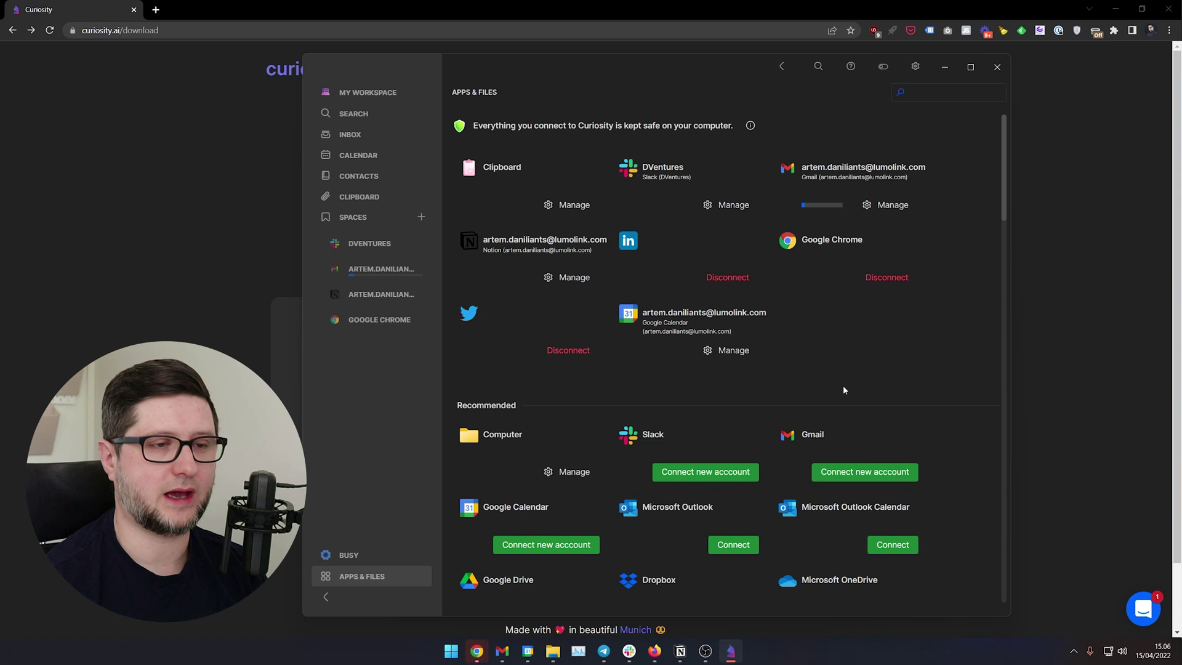